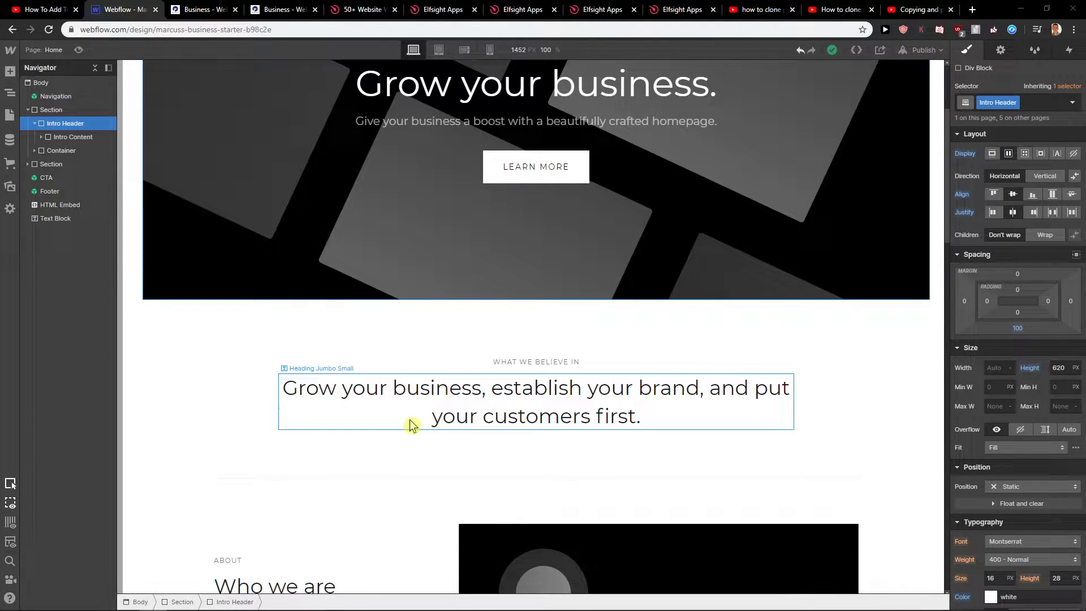
# Add a Button below Intro Header and give it a left margin of about 590px.
pyautogui.click(9, 71)
pyautogui.scroll(-3, 120, 175)
pyautogui.scroll(2, 122, 171)
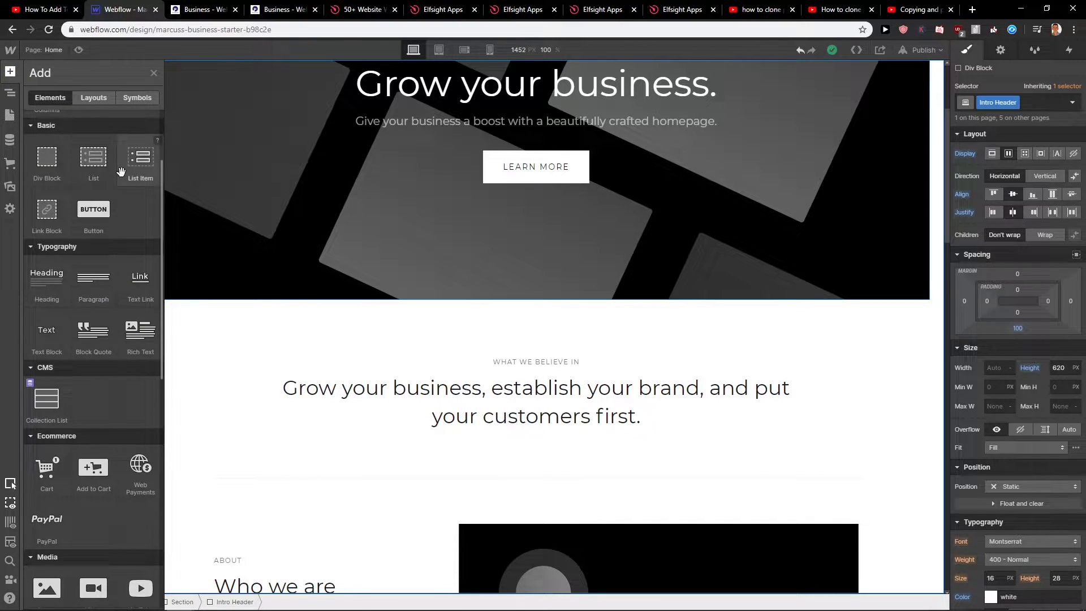
pyautogui.moveTo(94, 269)
pyautogui.mouseDown()
pyautogui.moveTo(281, 351)
pyautogui.moveTo(174, 363)
pyautogui.mouseUp()
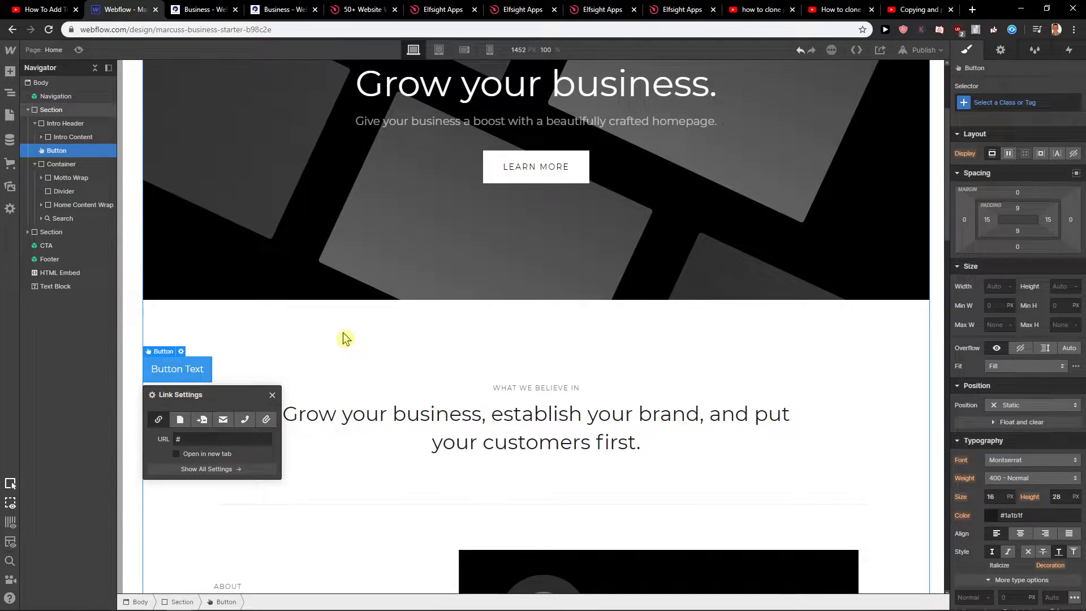
pyautogui.click(174, 369)
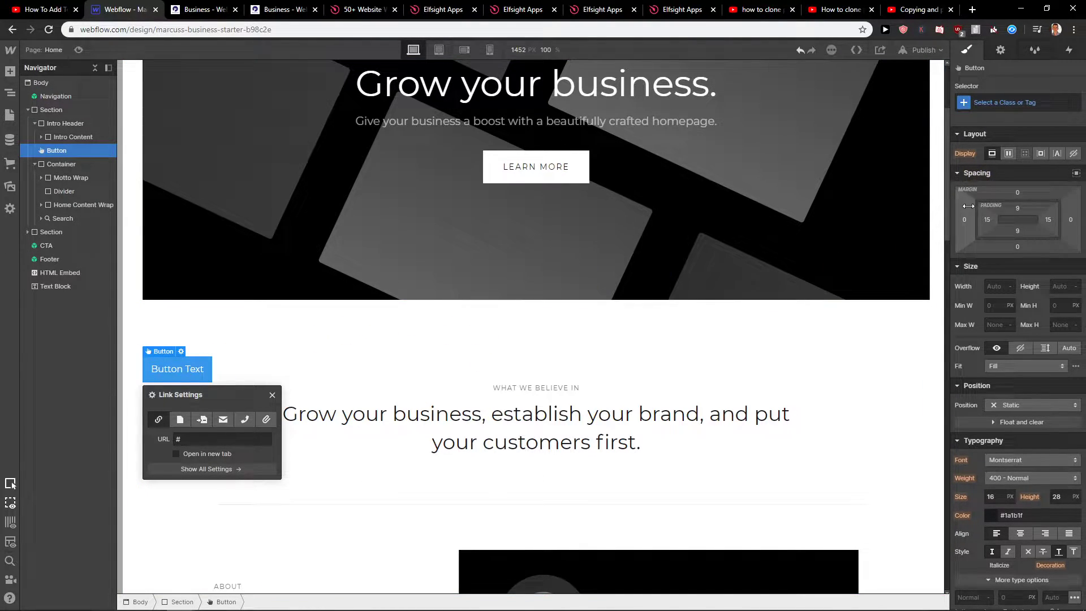
pyautogui.moveTo(965, 212); pyautogui.dragTo(632, 254)
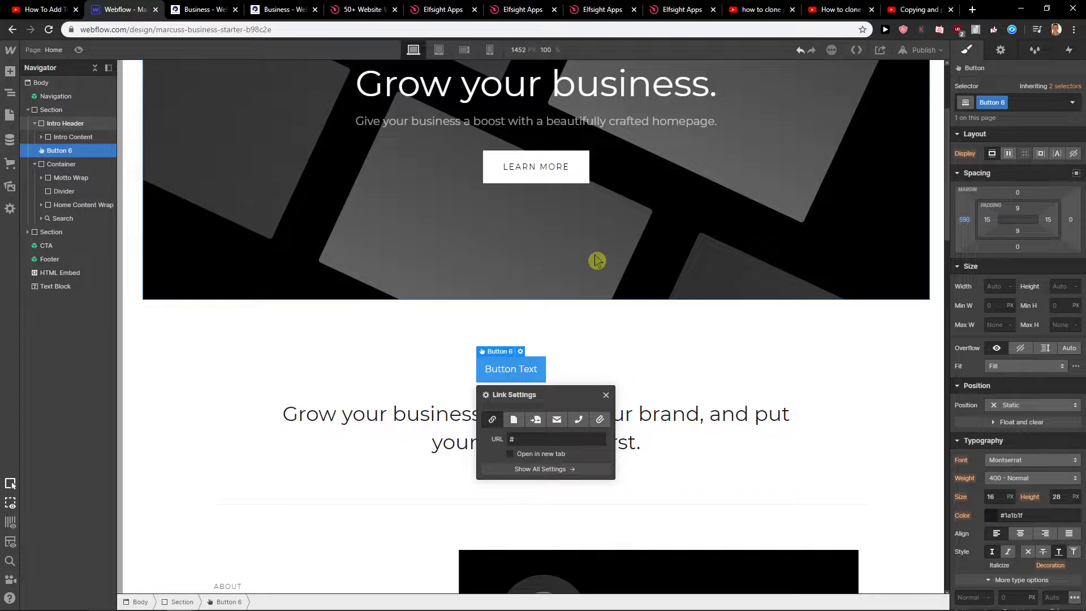
# Preview the offset button at tablet and mobile widths, return to desktop, and close Link Settings.
pyautogui.click(464, 49)
pyautogui.scroll(-2, 543, 153)
pyautogui.scroll(2, 620, 255)
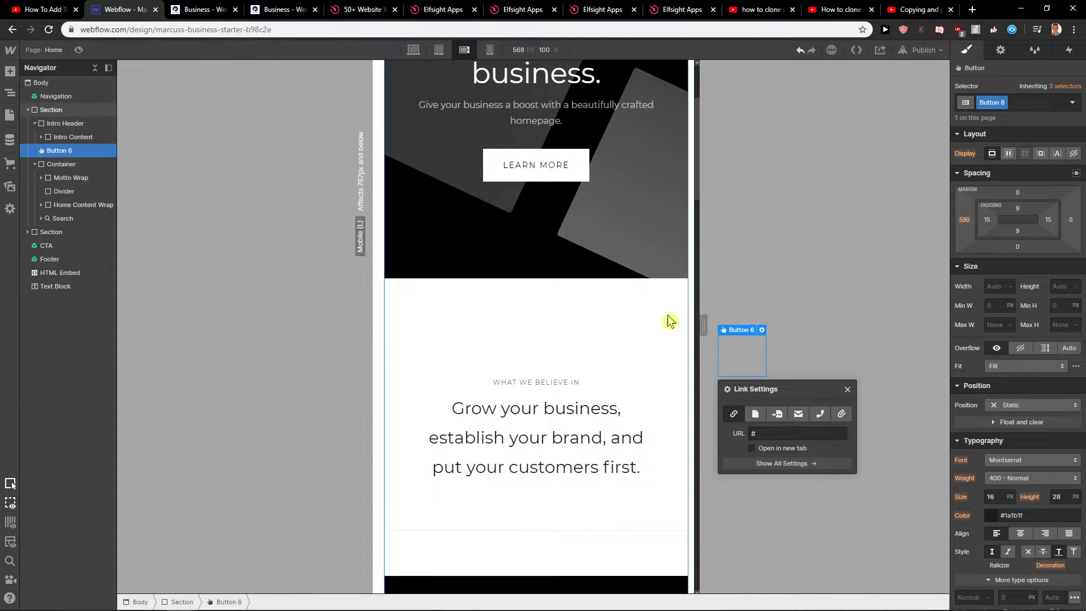
pyautogui.click(413, 49)
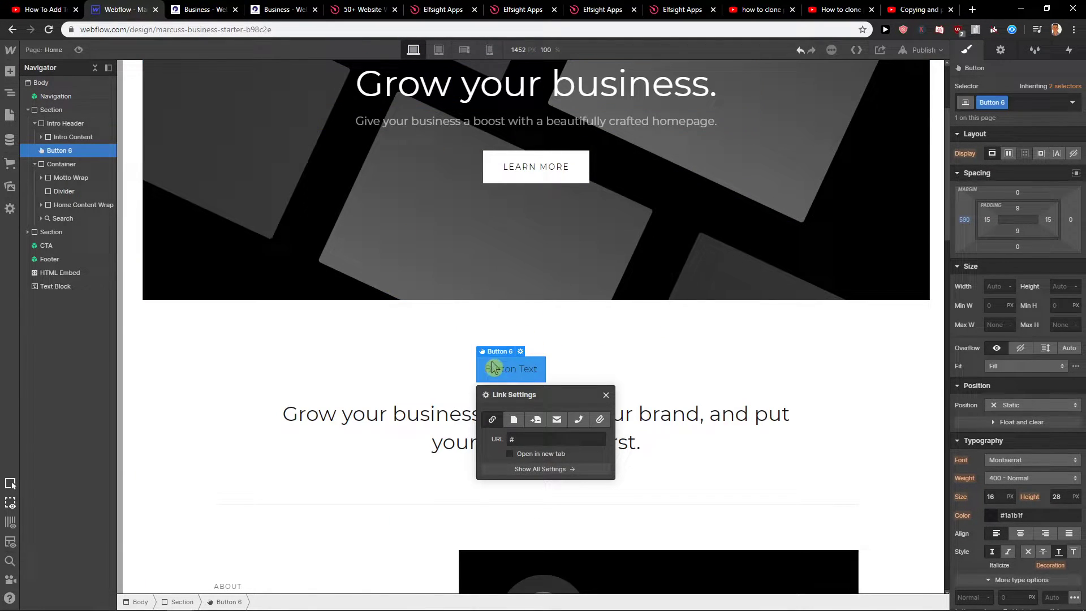
pyautogui.click(438, 49)
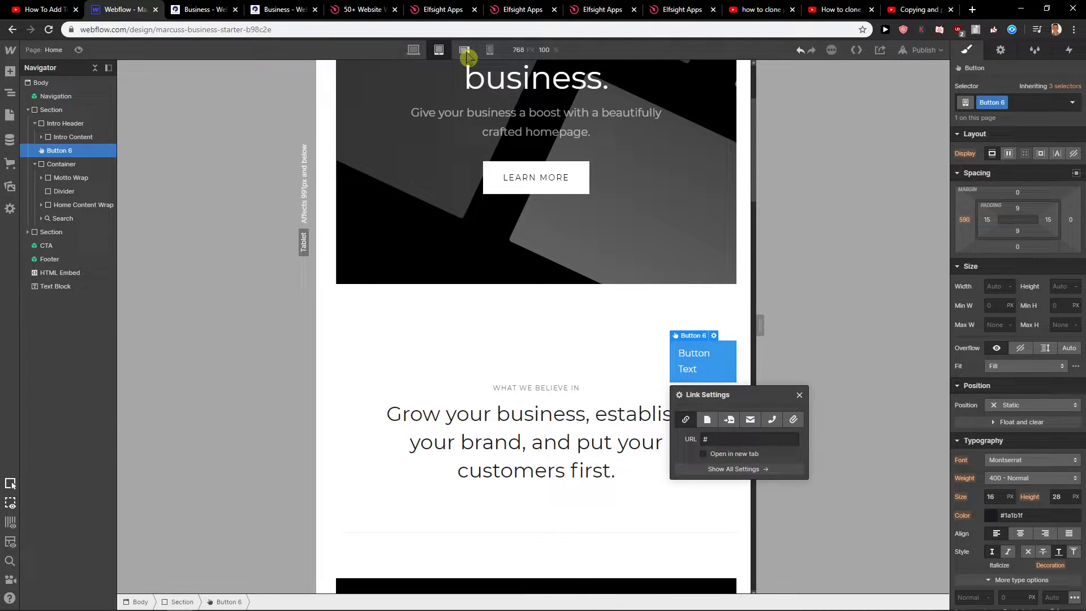
pyautogui.click(464, 49)
pyautogui.click(438, 50)
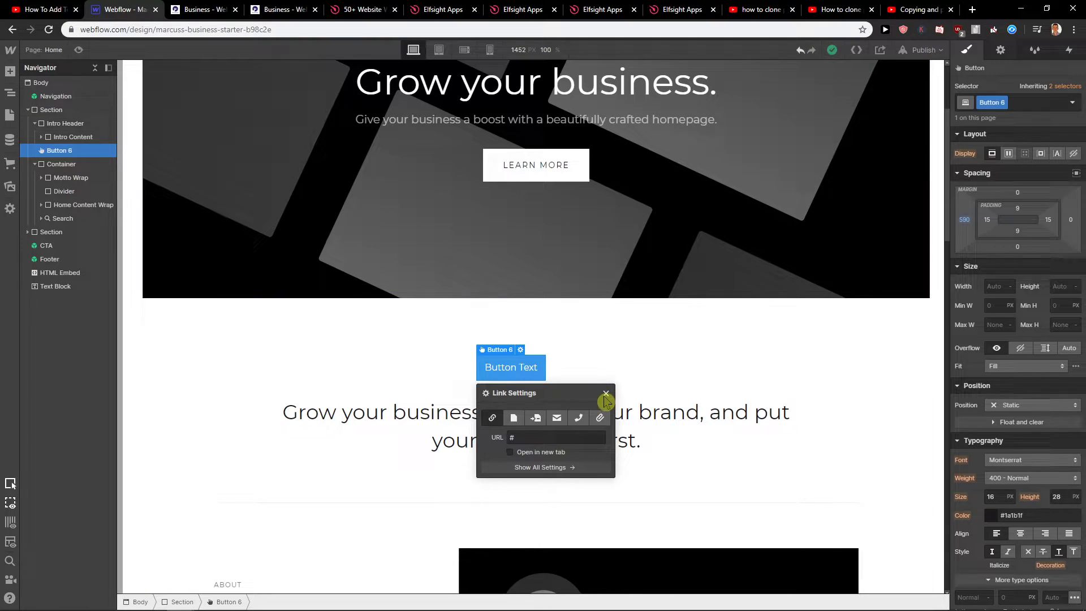
pyautogui.click(606, 393)
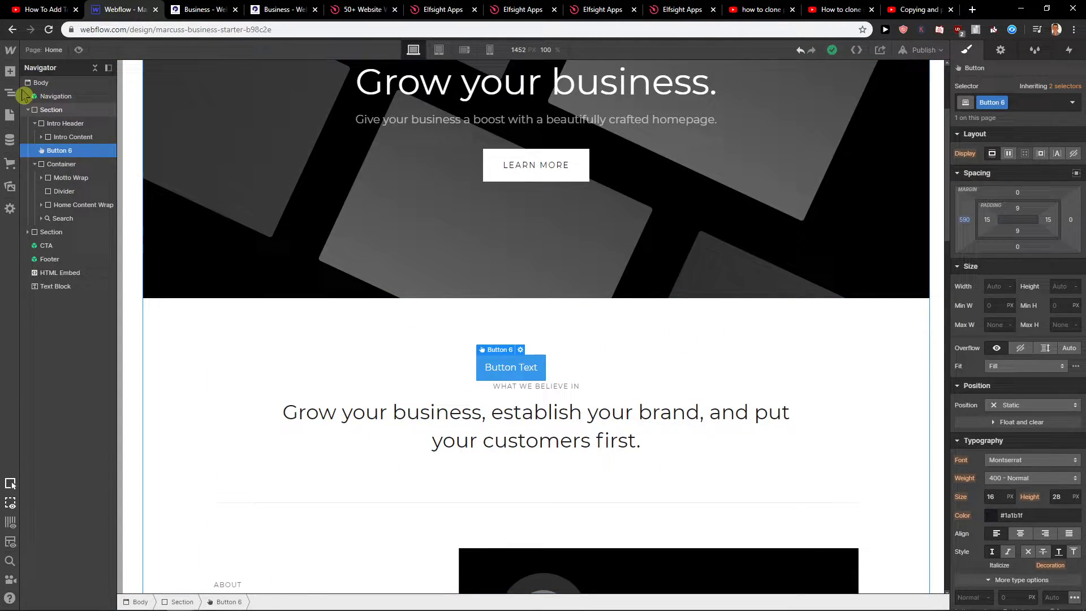
# Delete the margin-pushed Button 6 and place a new Button above the What we believe in heading.
pyautogui.press('Delete')
pyautogui.click(10, 72)
pyautogui.moveTo(93, 322); pyautogui.dragTo(137, 347)
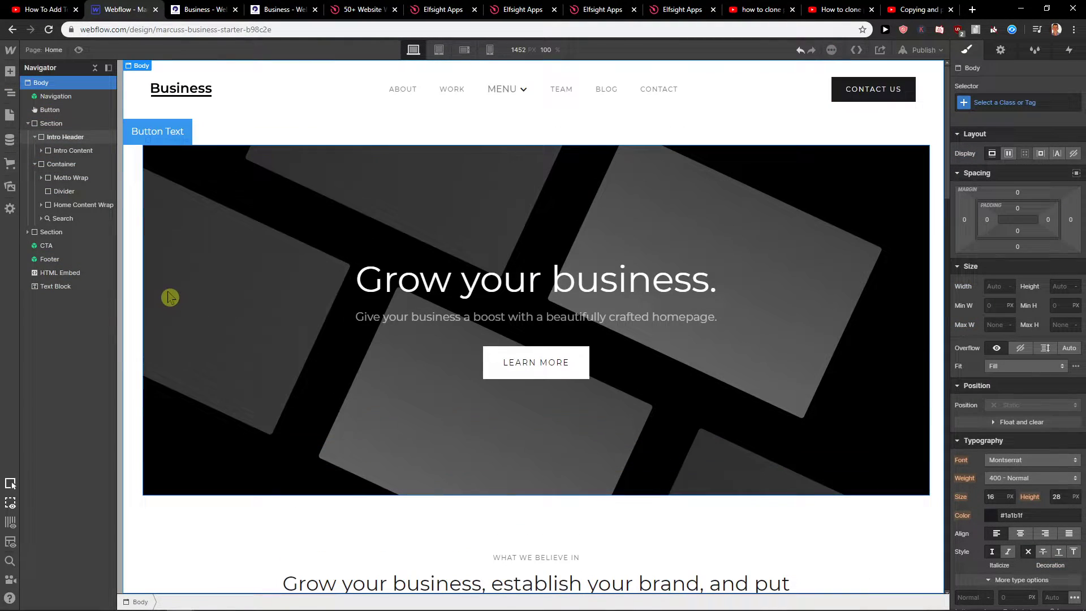
pyautogui.moveTo(136, 347); pyautogui.dragTo(159, 146)
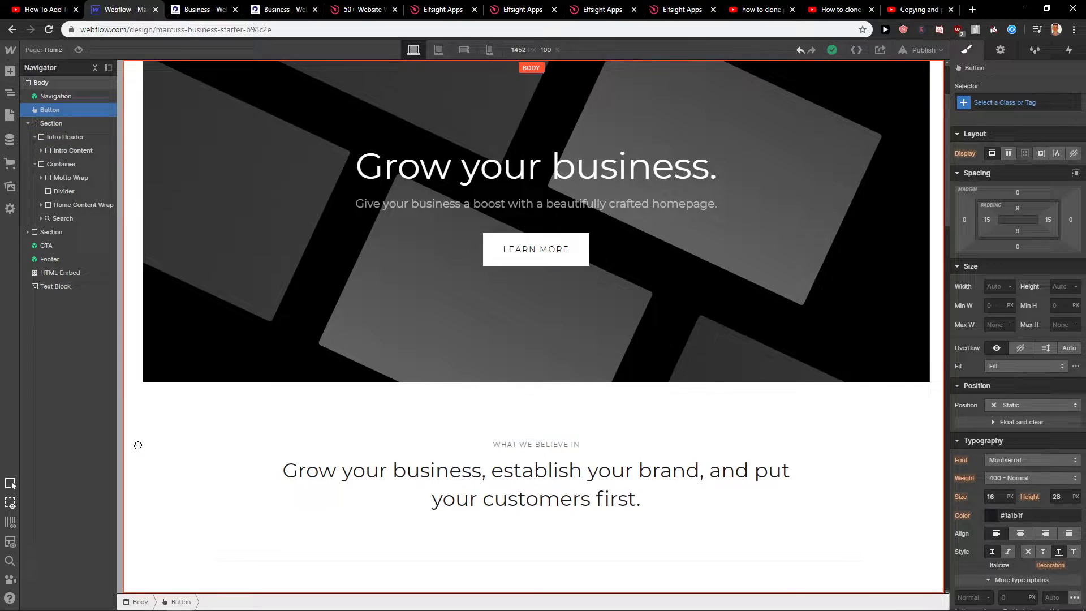
pyautogui.moveTo(161, 501)
pyautogui.mouseDown()
pyautogui.moveTo(157, 440)
pyautogui.moveTo(161, 457)
pyautogui.mouseUp()
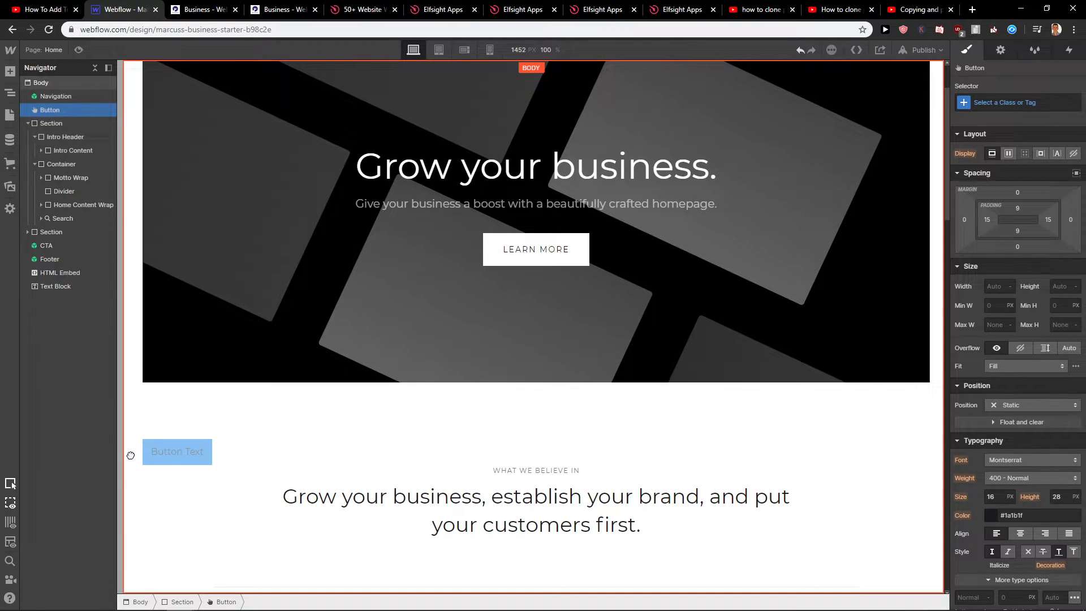
# Add a Container to the section above the heading and move the Button inside it.
pyautogui.click(283, 451)
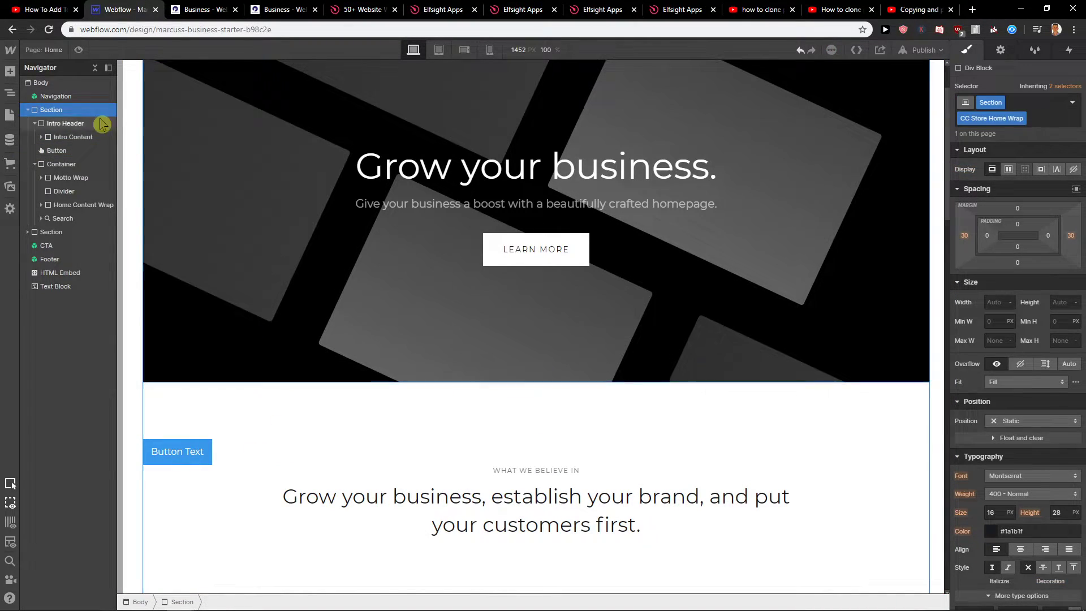
pyautogui.click(10, 71)
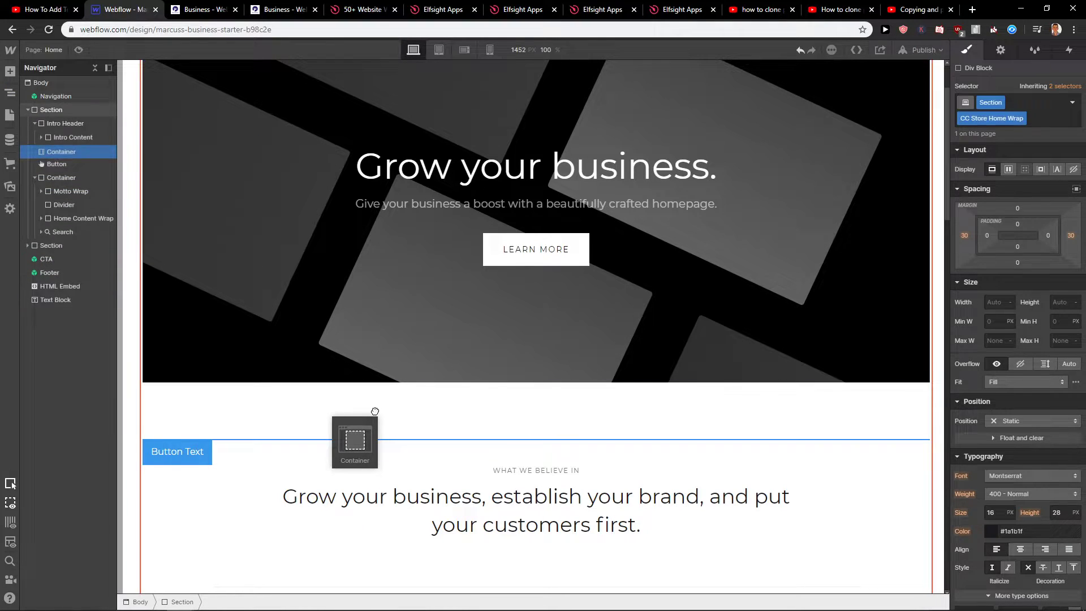
pyautogui.moveTo(94, 150); pyautogui.dragTo(357, 450)
pyautogui.moveTo(197, 507); pyautogui.dragTo(331, 465)
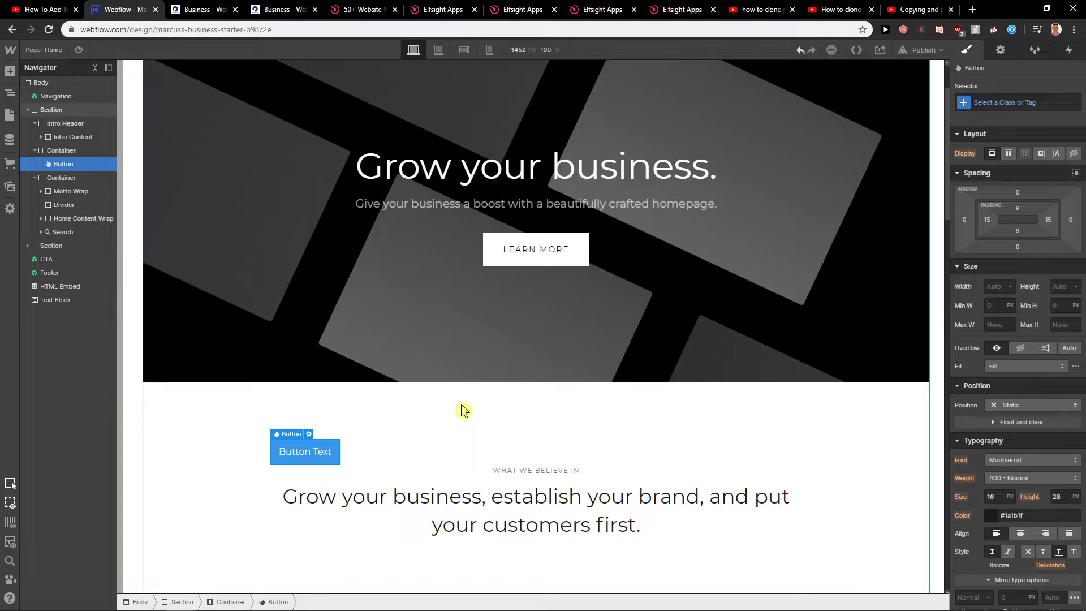
# Set the button's container to Display: Flex with Justify: Center.
pyautogui.click(343, 459)
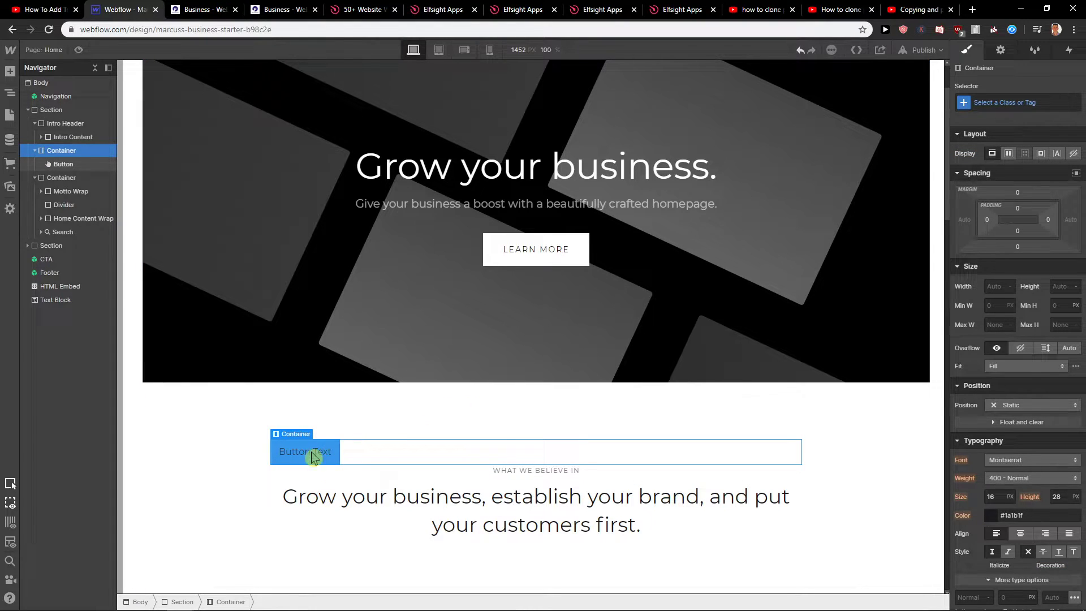
pyautogui.click(334, 460)
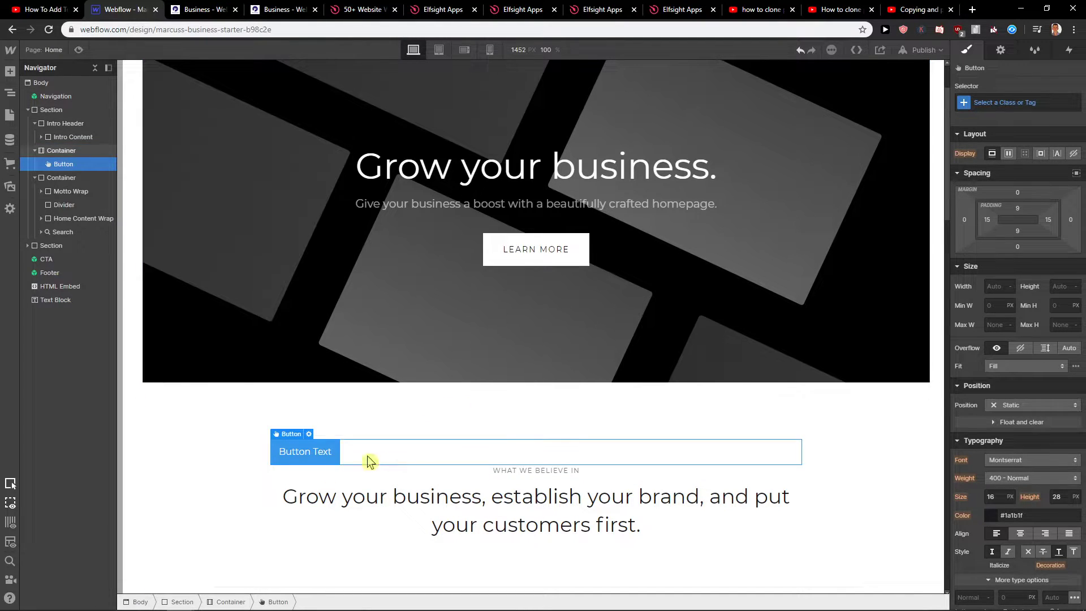
pyautogui.click(406, 462)
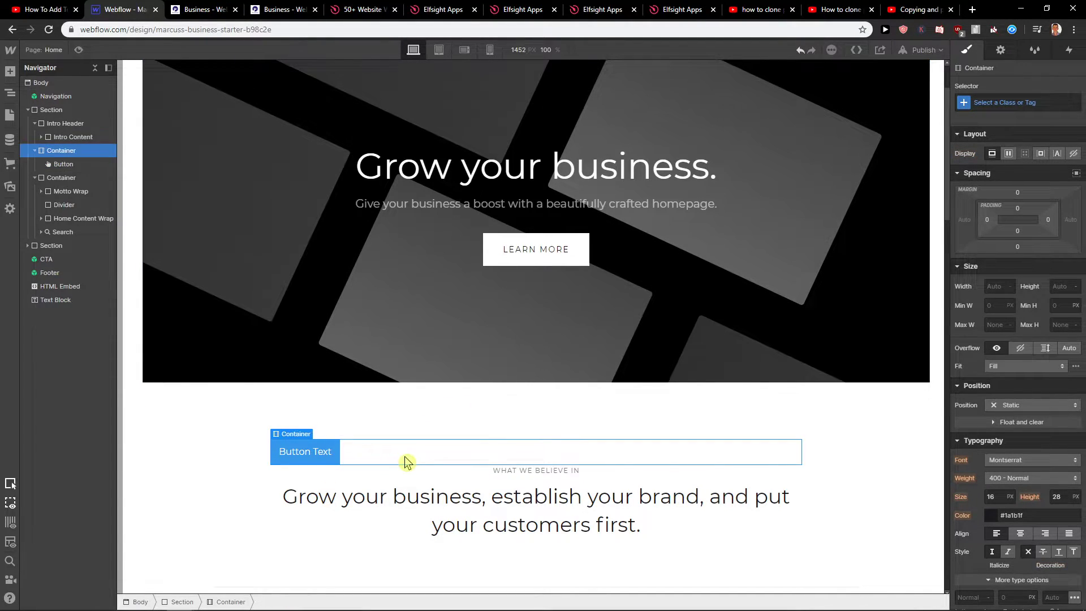
pyautogui.click(1010, 155)
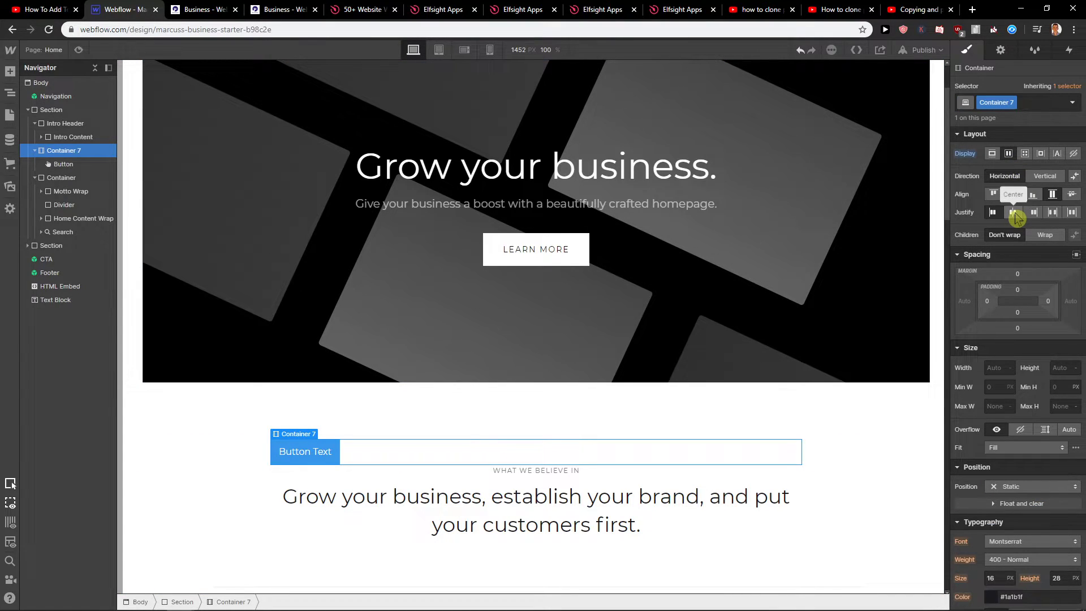
pyautogui.click(1014, 214)
pyautogui.scroll(-1, 739, 325)
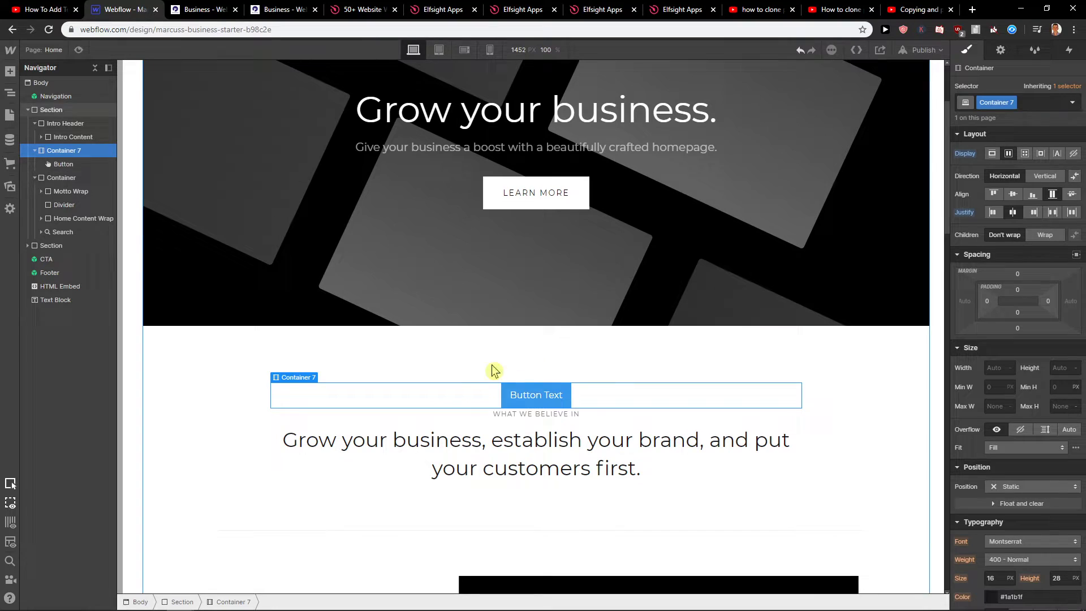
pyautogui.click(802, 417)
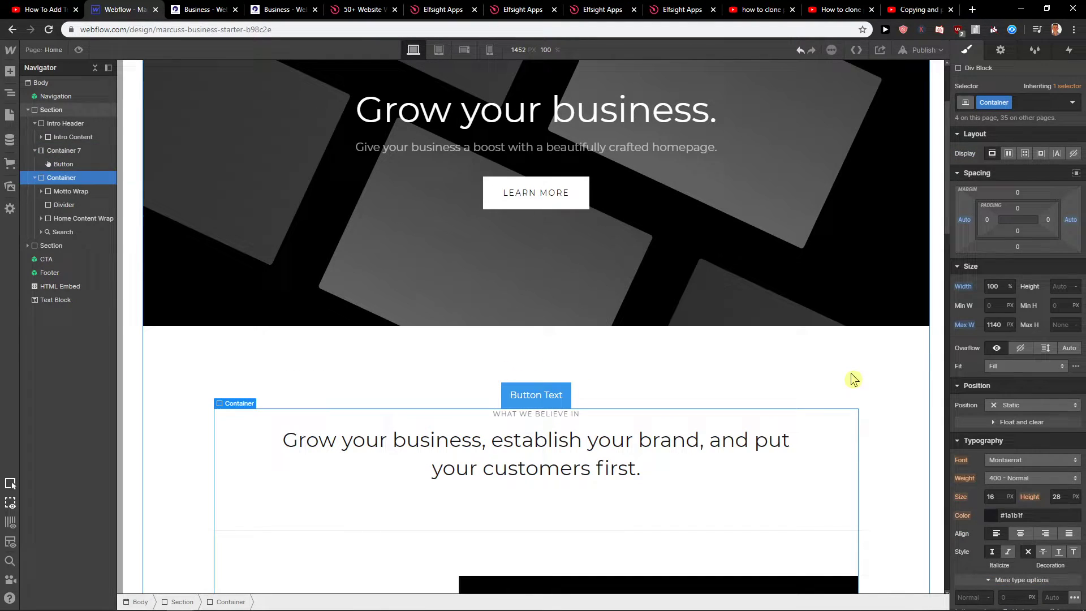
pyautogui.click(854, 378)
pyautogui.click(439, 49)
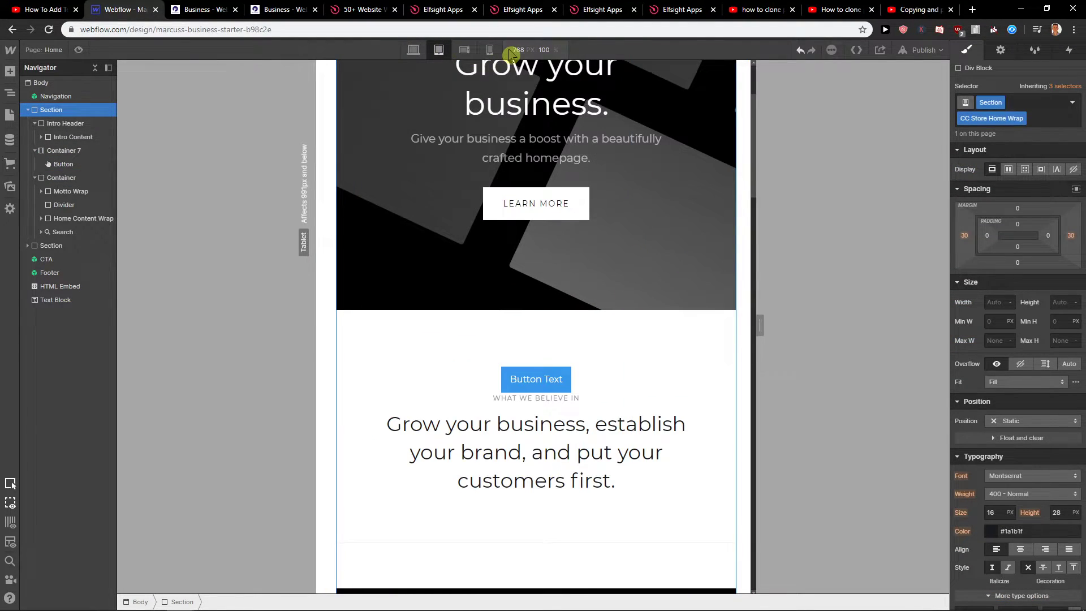
pyautogui.click(490, 49)
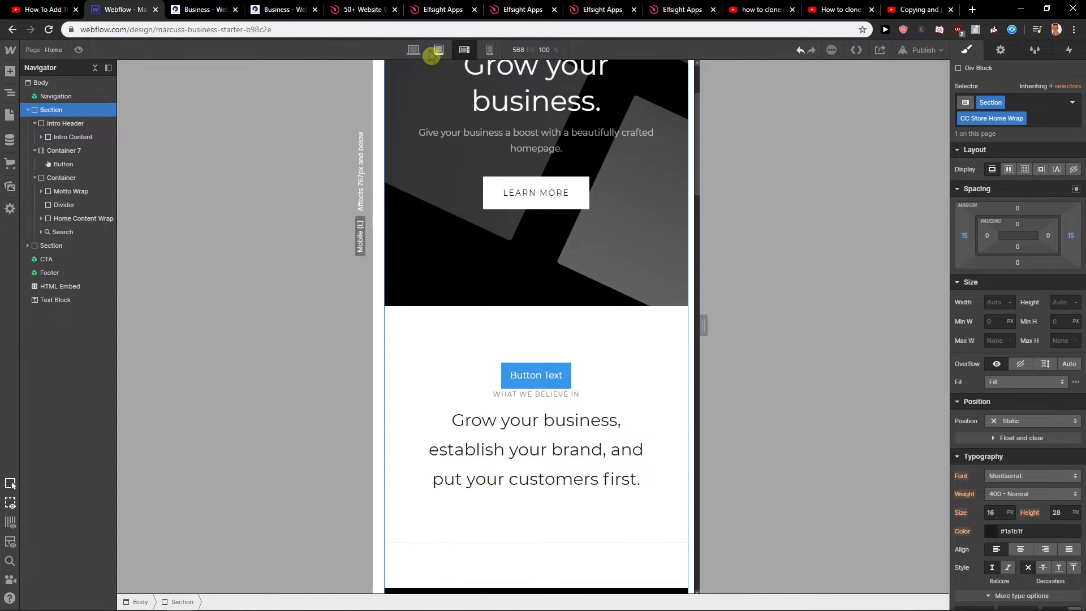
pyautogui.click(439, 49)
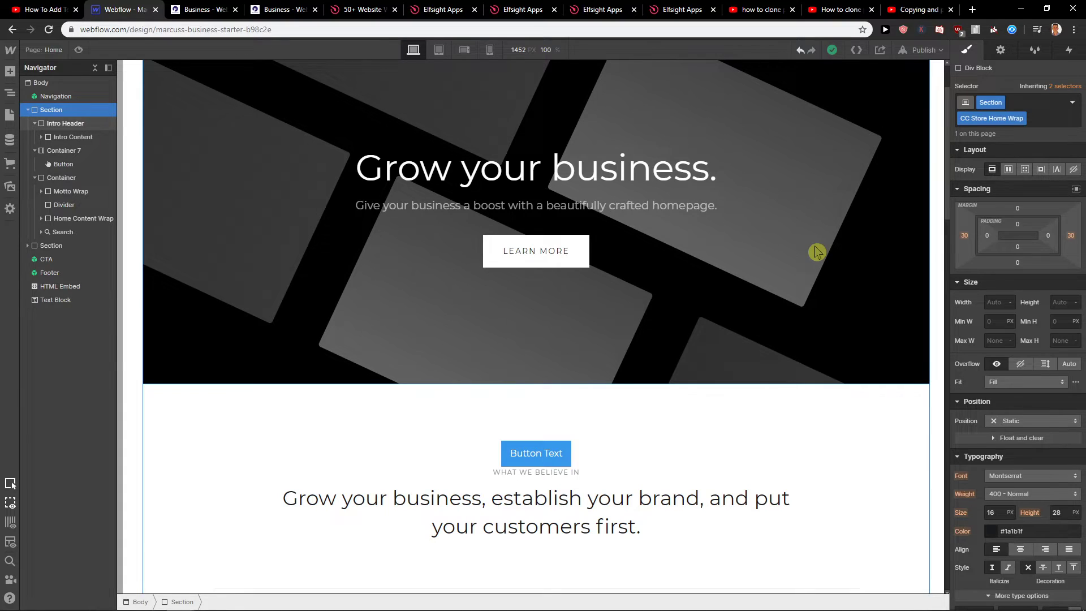
pyautogui.click(441, 49)
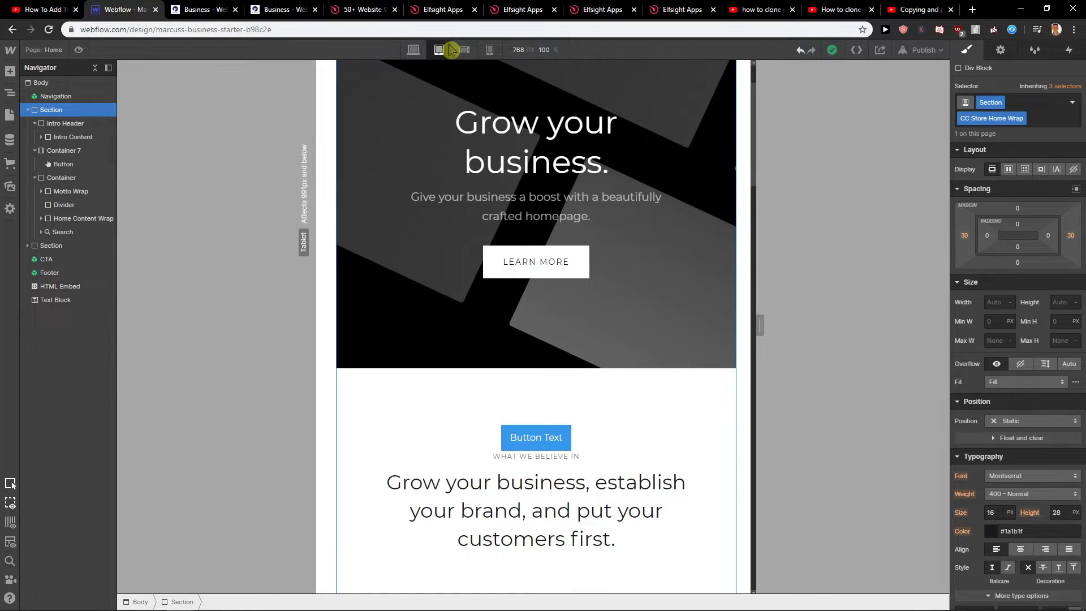
pyautogui.click(490, 50)
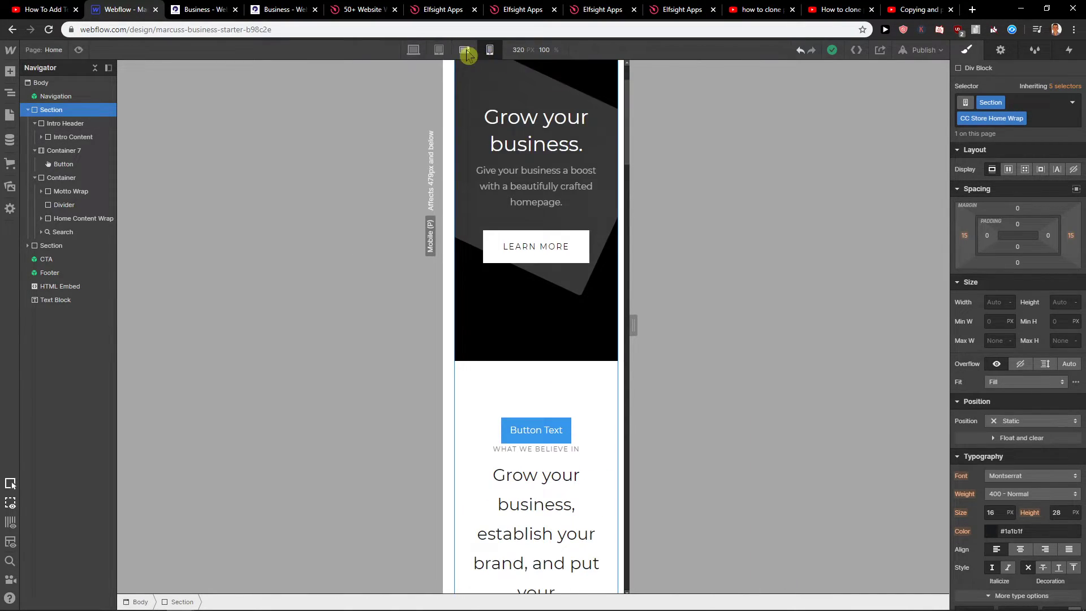
pyautogui.click(414, 50)
pyautogui.click(465, 49)
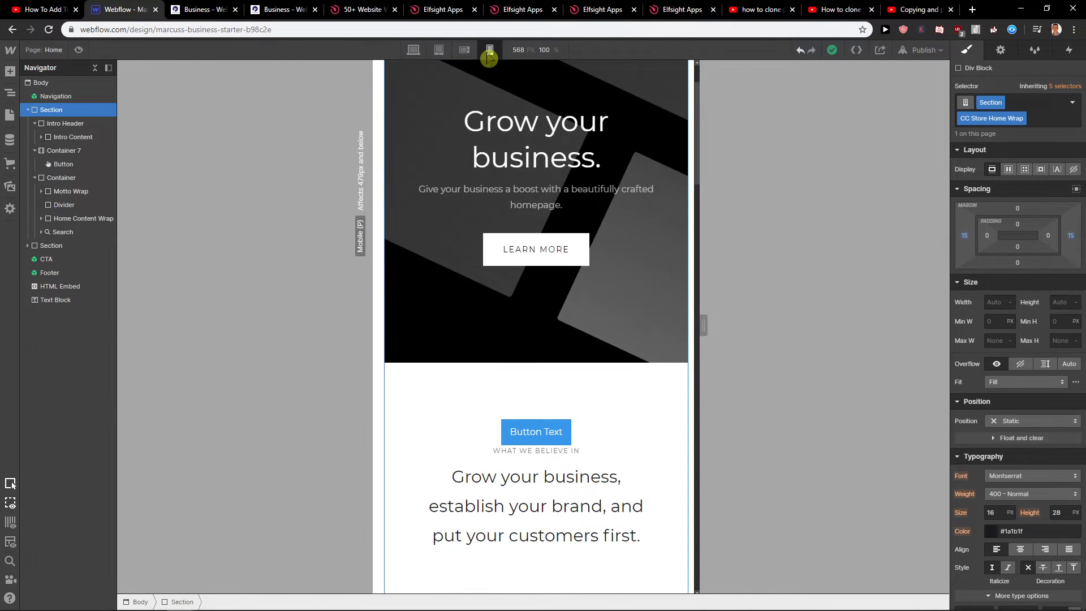
pyautogui.click(415, 52)
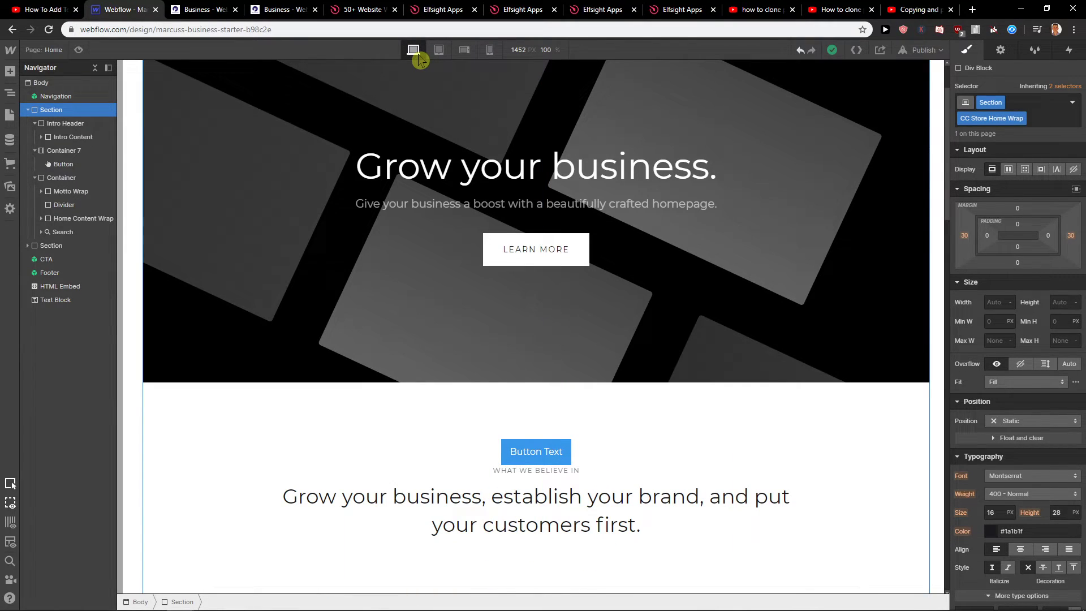
pyautogui.click(439, 49)
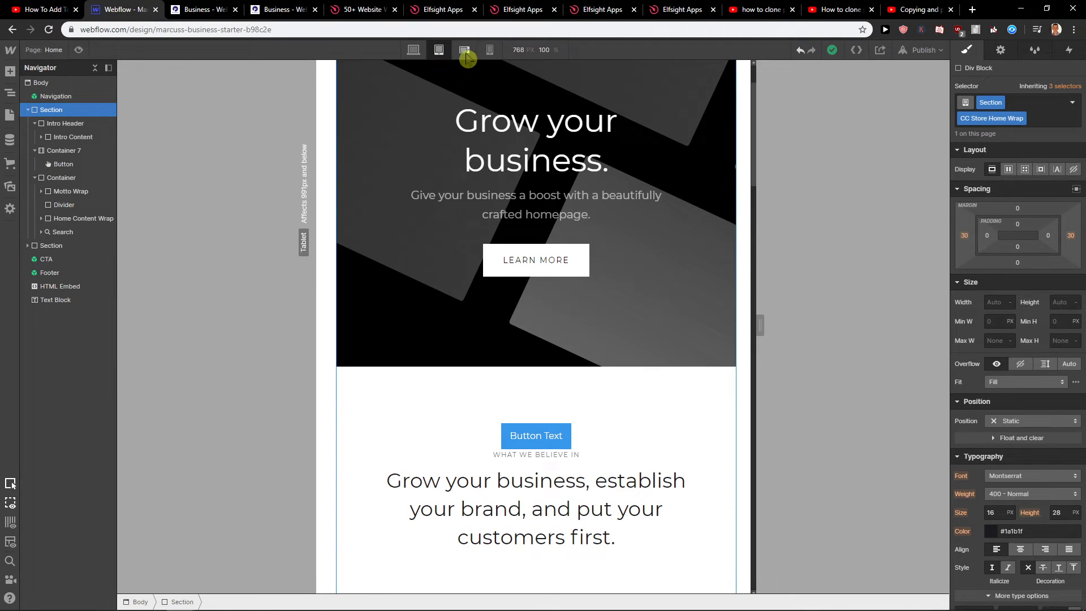
pyautogui.click(465, 51)
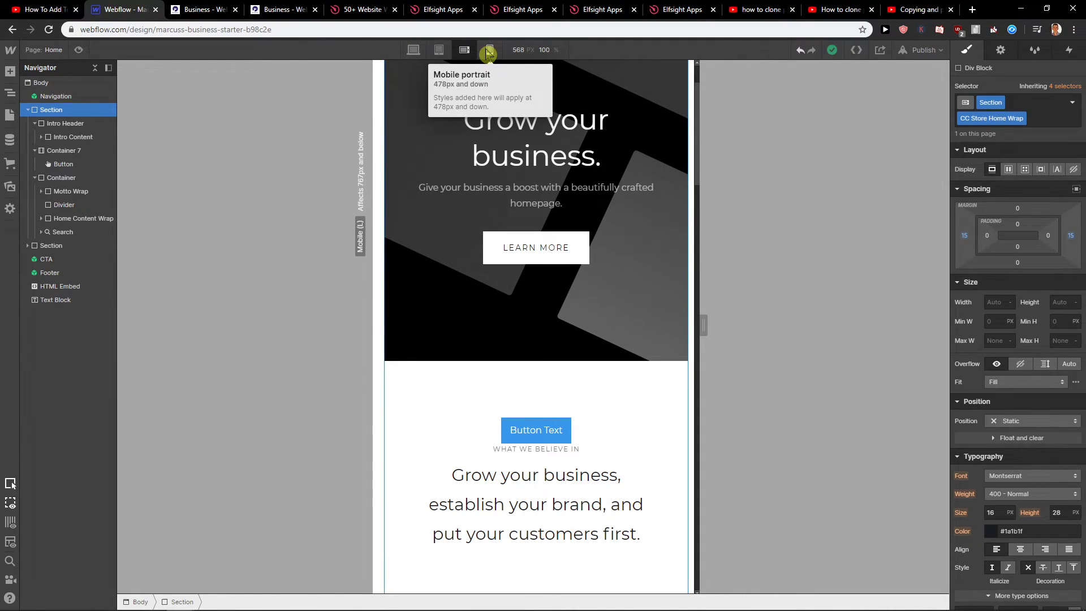
pyautogui.click(488, 51)
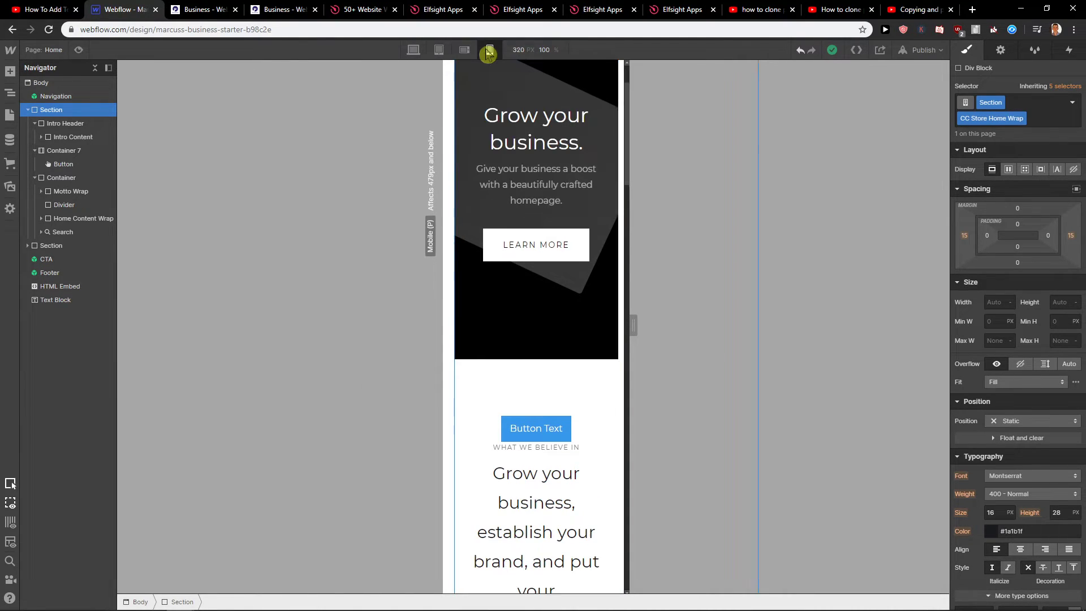
pyautogui.click(413, 49)
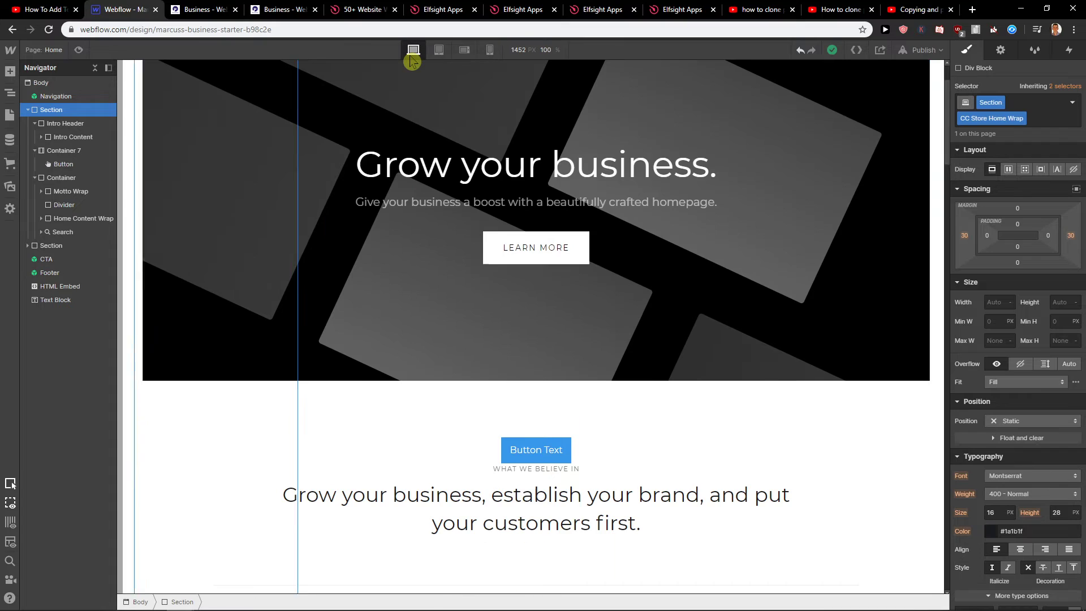
pyautogui.click(464, 50)
pyautogui.click(464, 51)
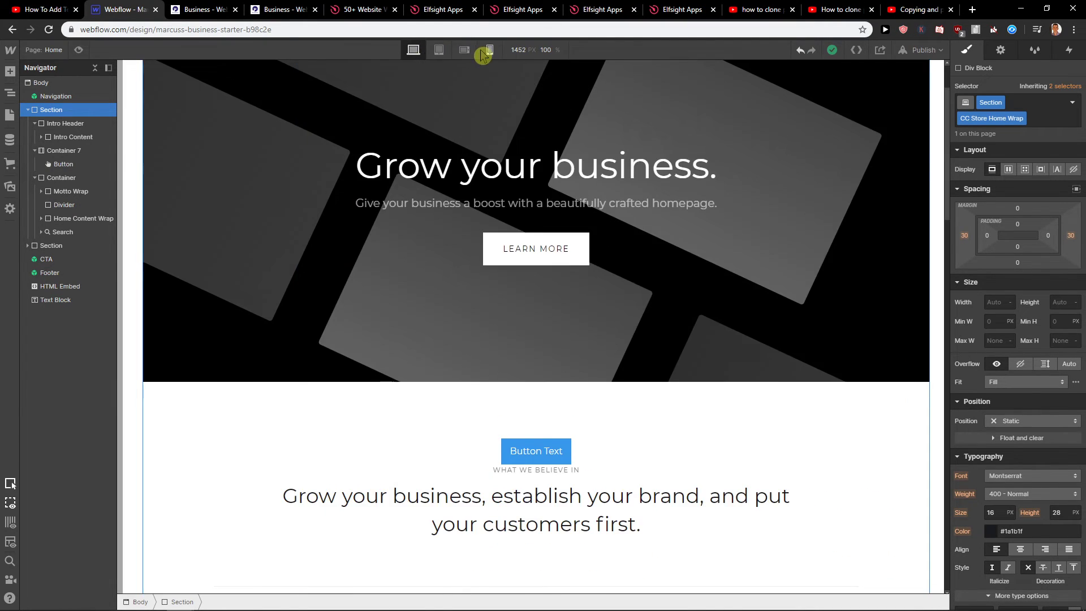
pyautogui.click(464, 51)
pyautogui.click(413, 52)
pyautogui.click(464, 52)
pyautogui.click(414, 51)
pyautogui.click(464, 51)
pyautogui.click(414, 50)
pyautogui.click(464, 51)
pyautogui.click(414, 51)
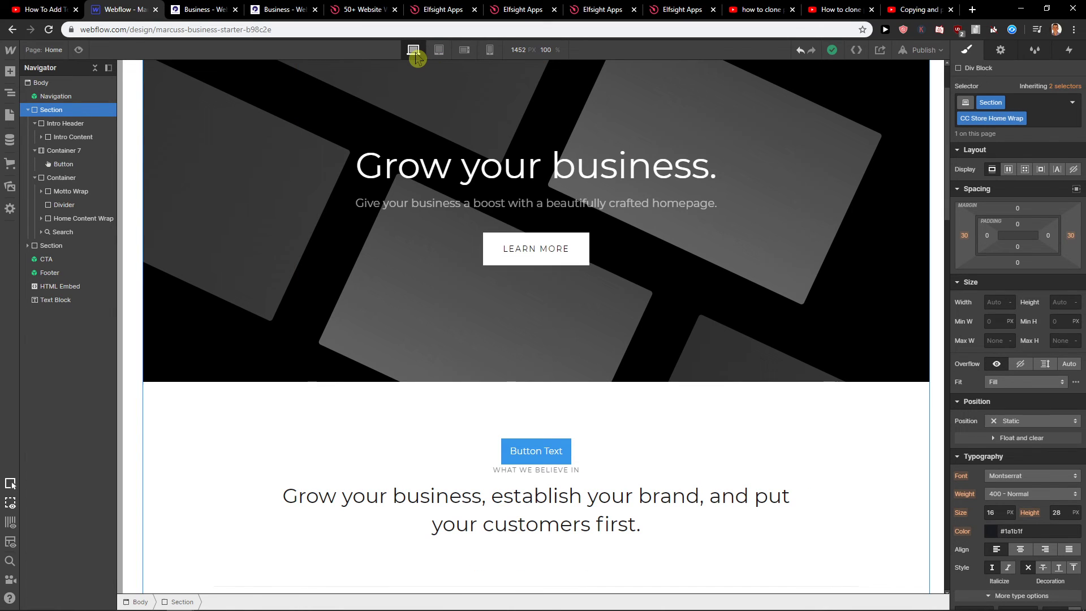